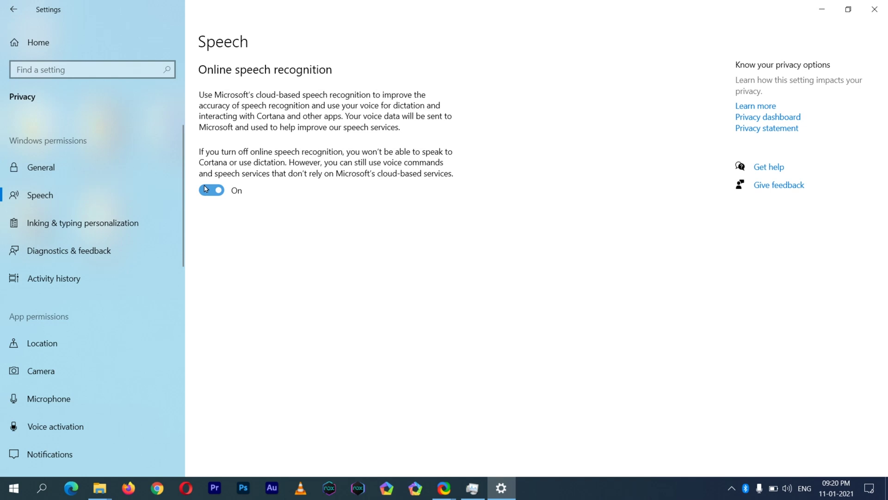
- Turn off the personal typing and handwriting dictionary in the inking and typing personalization settings
left_click(167, 217)
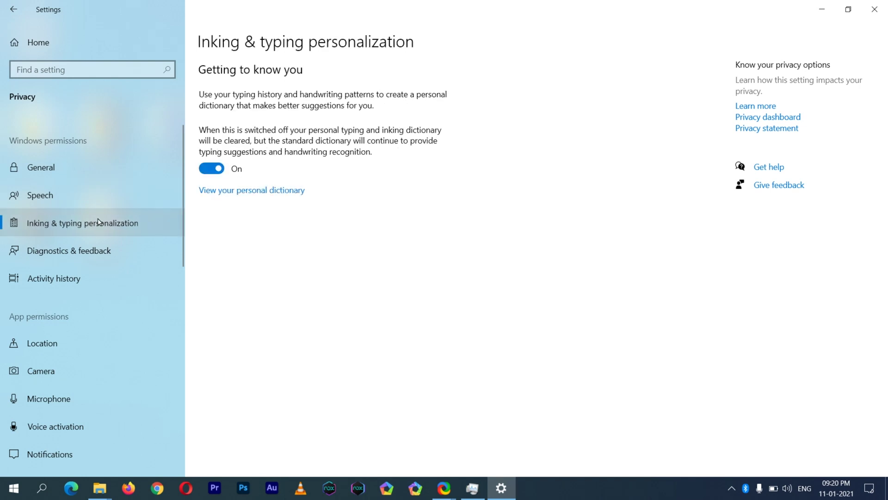
left_click(211, 170)
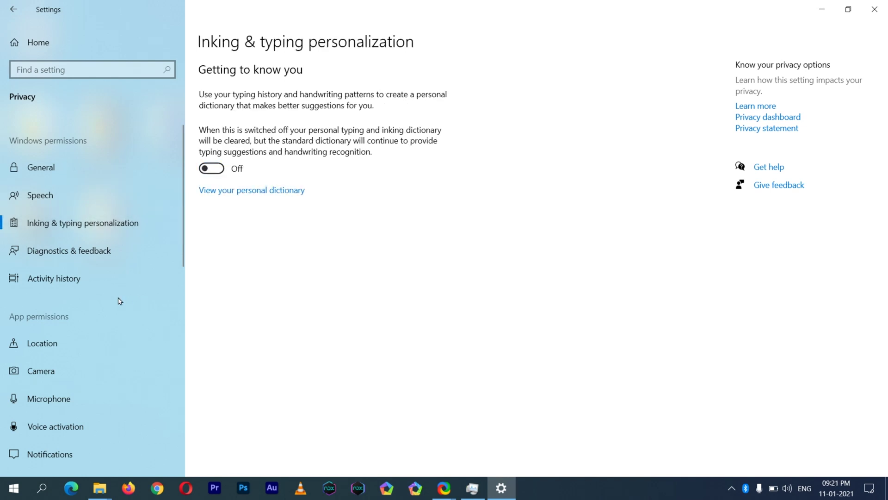
- Disable storing activity history on this device and sending activity history to Microsoft
left_click(74, 279)
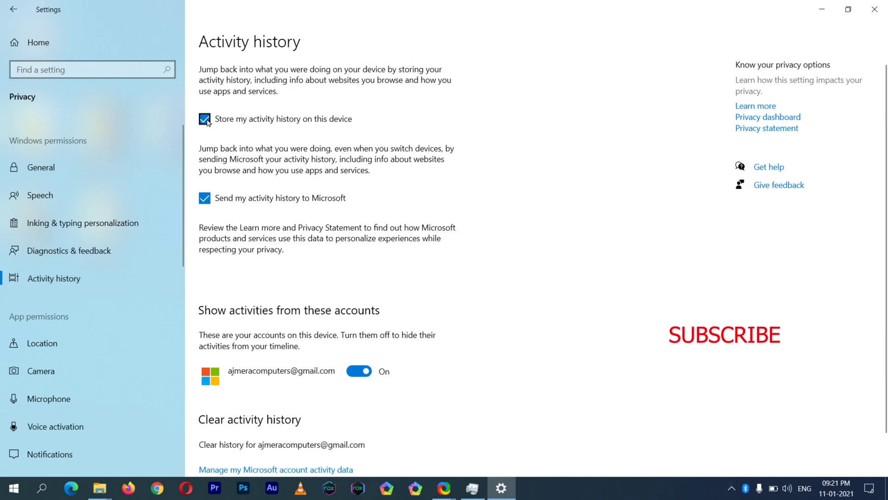
left_click(205, 120)
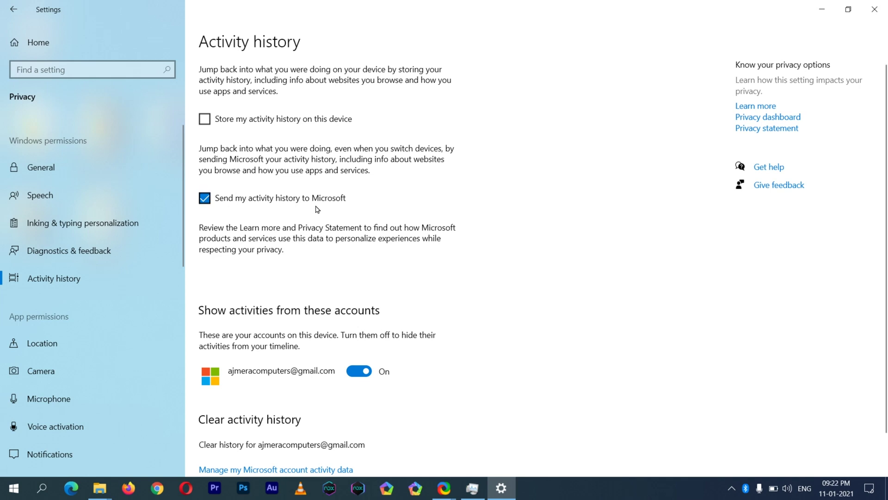
left_click(209, 202)
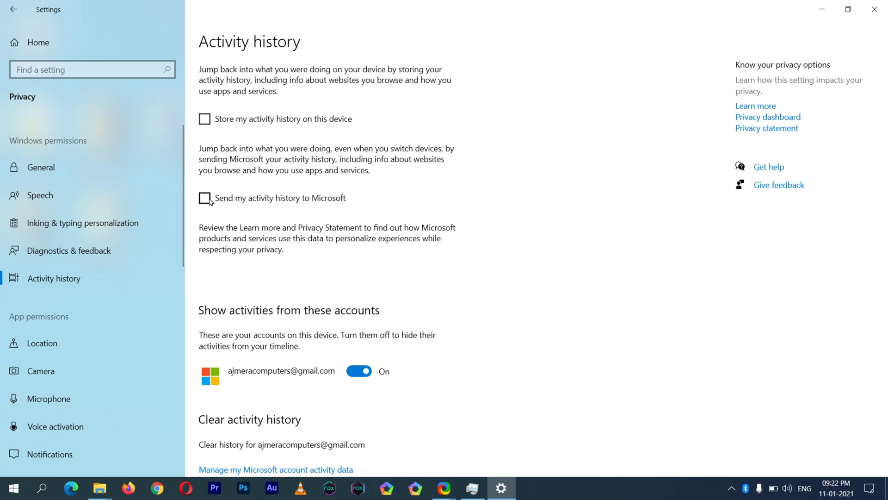
- Turn off location access for this device in the app permissions
left_click(58, 347)
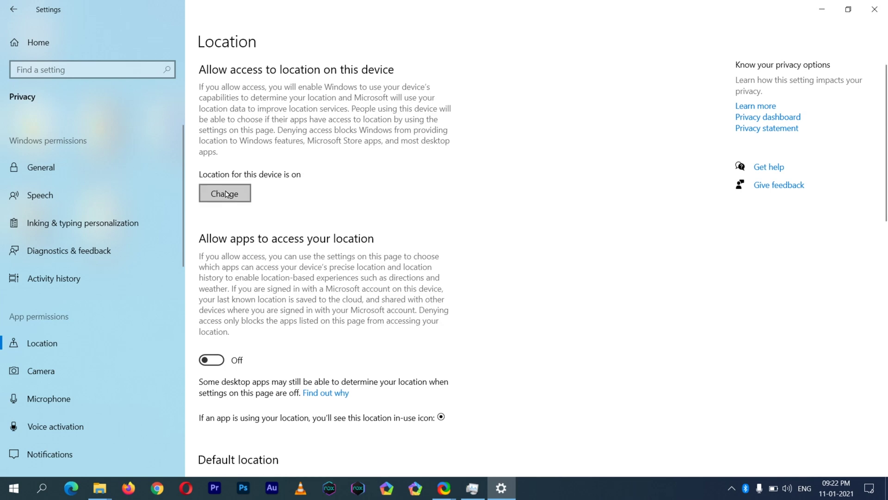
left_click(226, 193)
left_click(173, 156)
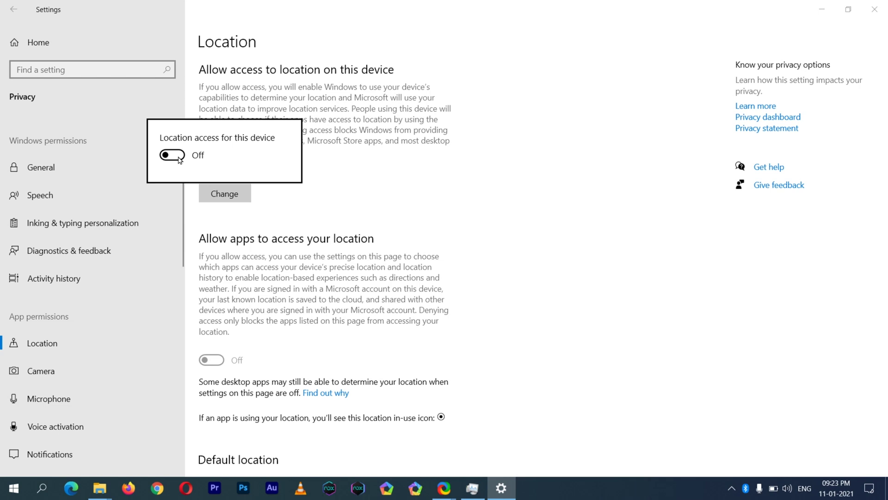
left_click(93, 363)
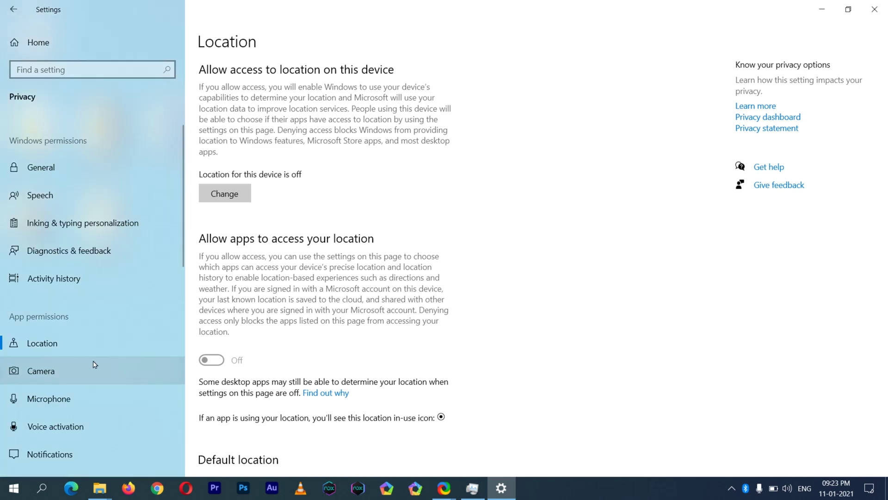
- Turn off camera access for Desktop App Web Viewer, Feedback Hub, Microsoft Photos, Microsoft Store, OneNote for Windows 10 and Skype
left_click(55, 371)
scroll(266, 282, "down", 4)
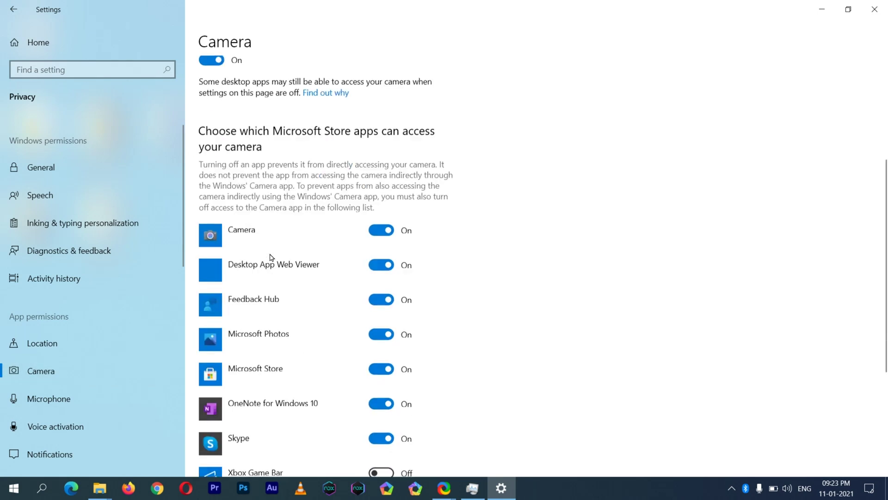
scroll(271, 257, "down", 2)
scroll(271, 257, "up", 2)
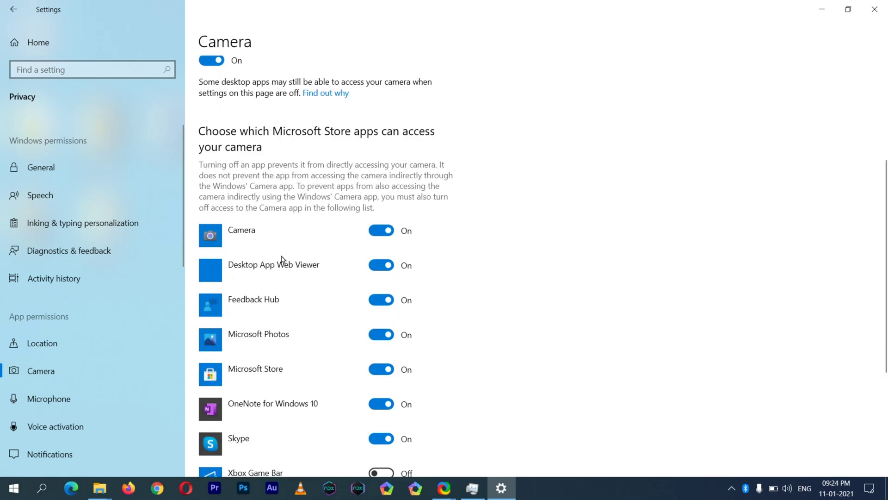
scroll(336, 248, "down", 2)
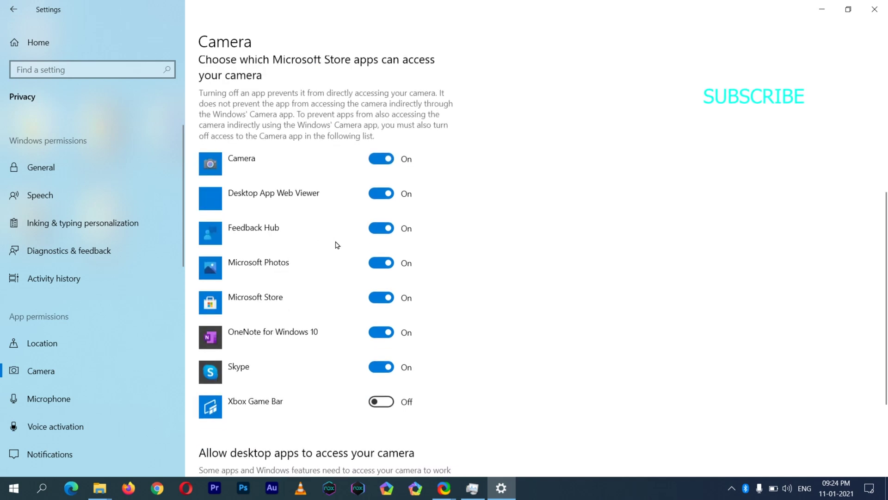
left_click(381, 193)
left_click(381, 229)
left_click(381, 263)
left_click(381, 298)
left_click(381, 332)
left_click(381, 367)
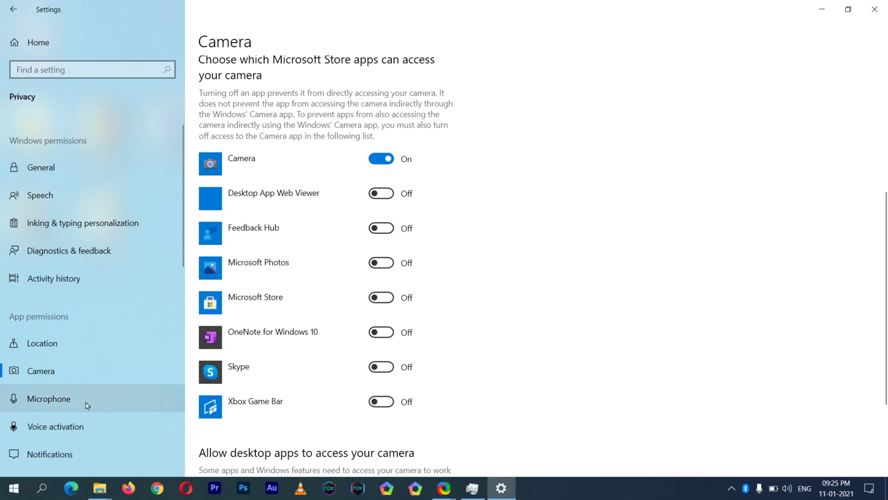
- Turn off microphone access for Cortana, Feedback Hub, Microsoft Photos, Mixed Reality Portal, Skype and Xbox Game Bar
scroll(88, 405, "down", 5)
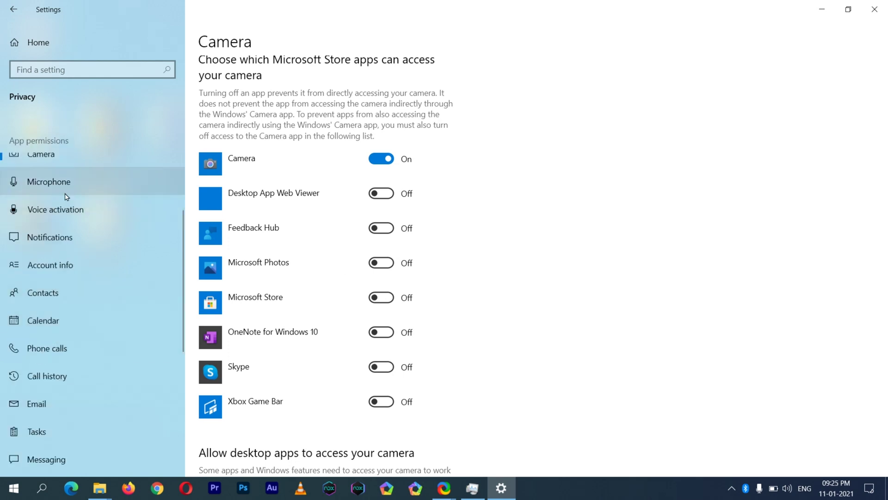
left_click(52, 188)
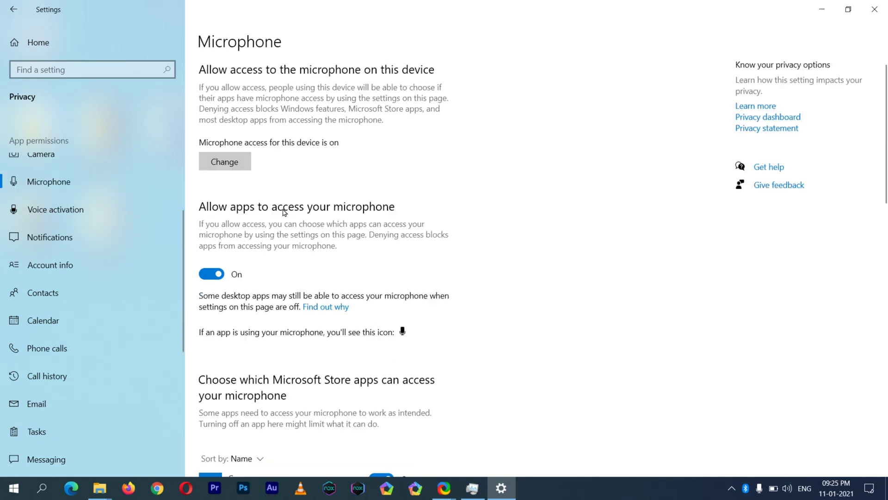
scroll(284, 212, "down", 8)
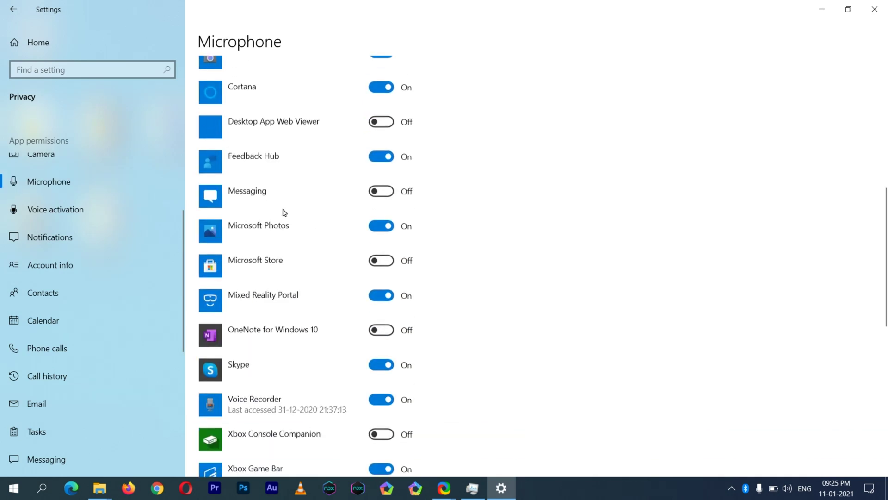
scroll(285, 213, "up", 3)
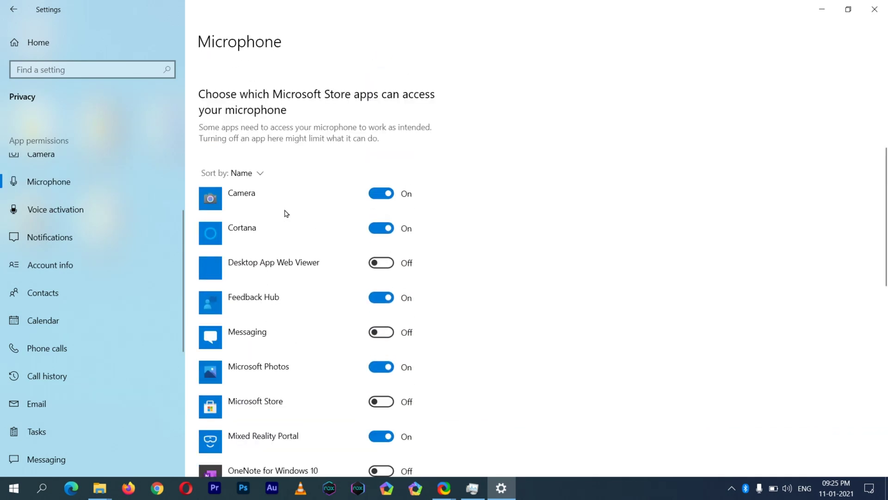
left_click(382, 231)
left_click(381, 298)
left_click(381, 367)
scroll(345, 351, "down", 3)
left_click(382, 293)
left_click(381, 363)
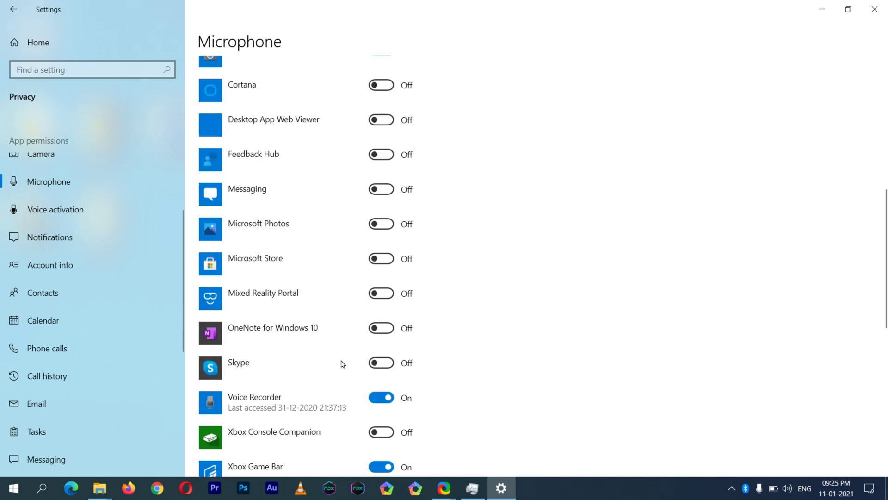
scroll(351, 373, "down", 2)
left_click(381, 395)
scroll(310, 332, "down", 2)
scroll(309, 332, "down", 1)
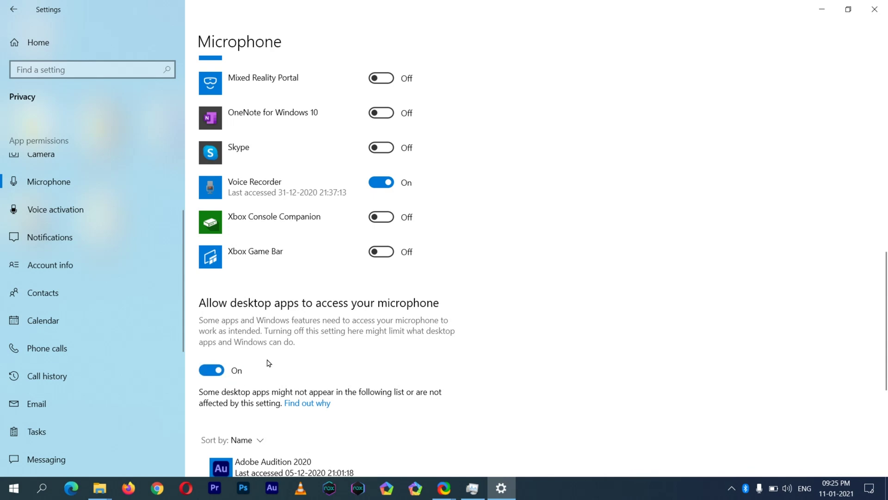
scroll(271, 359, "up", 2)
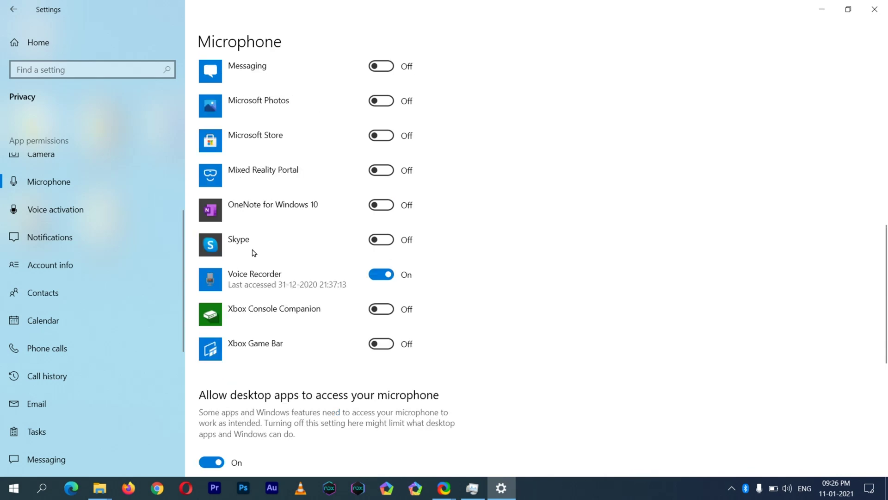
- Disallow apps from using voice activation and turn off the last-used app option for the headset button press
left_click(60, 212)
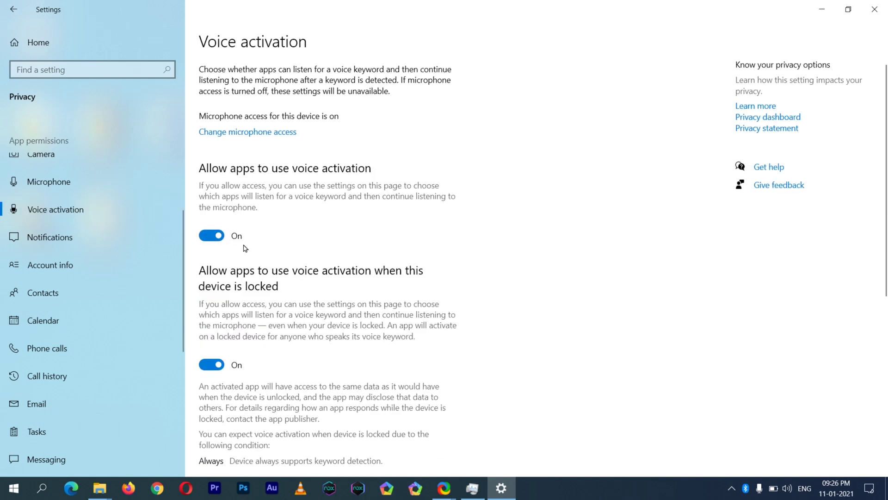
left_click(213, 237)
scroll(254, 299, "down", 2)
scroll(253, 298, "down", 5)
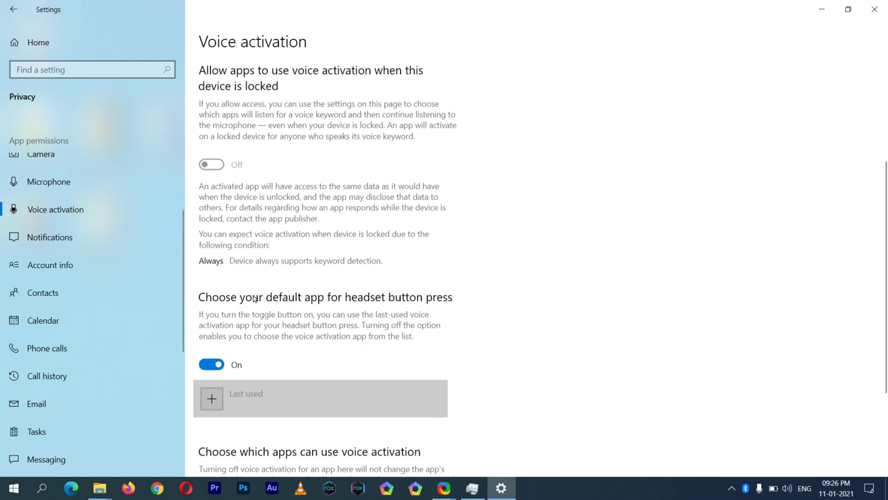
left_click(214, 280)
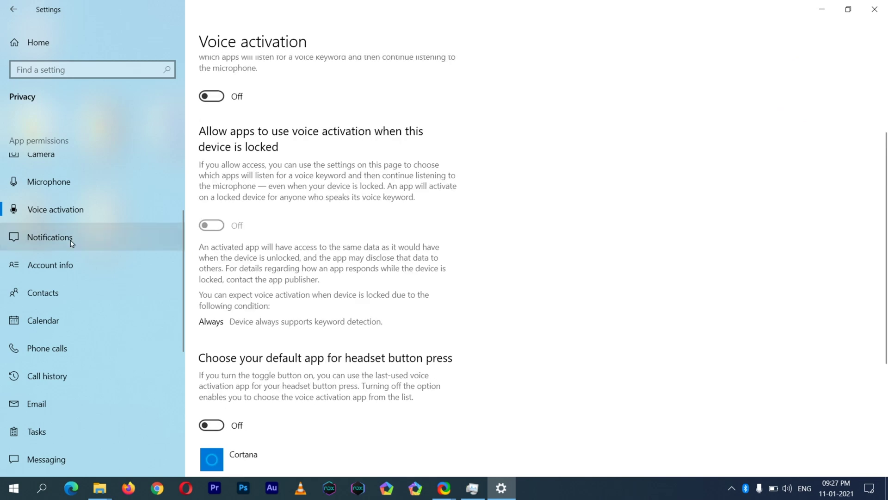
- Turn off user notification access for this device
left_click(69, 239)
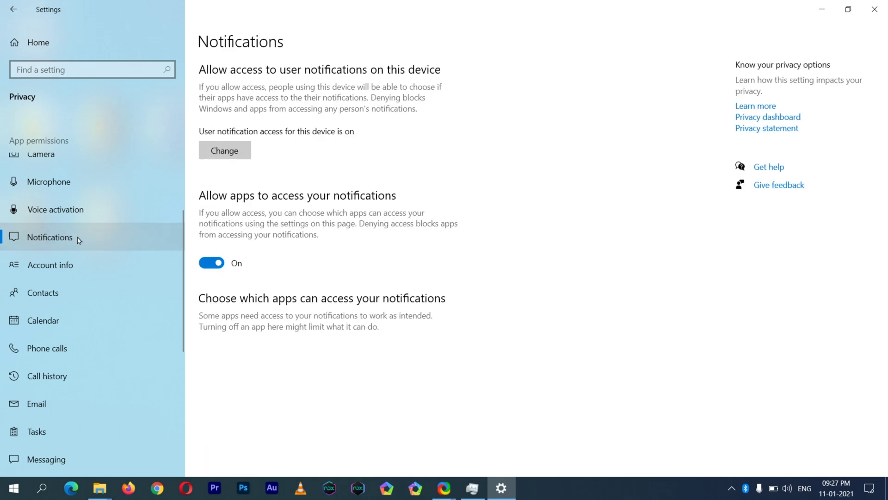
left_click(223, 151)
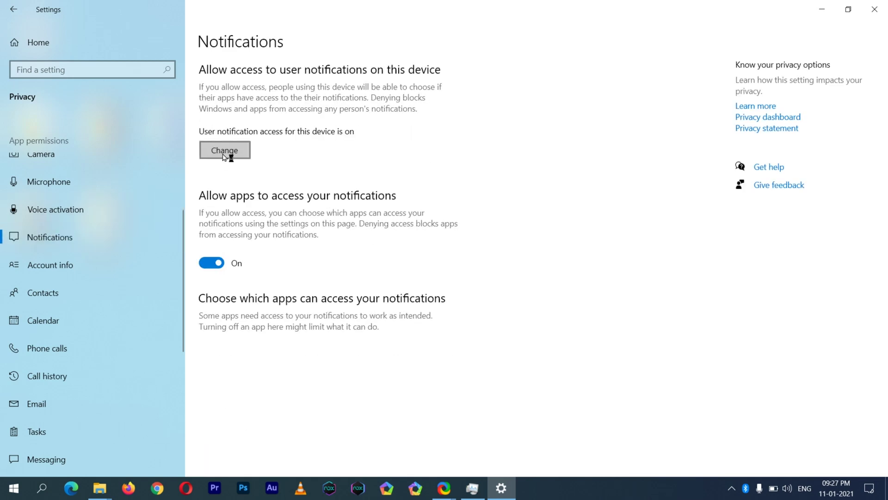
left_click(172, 112)
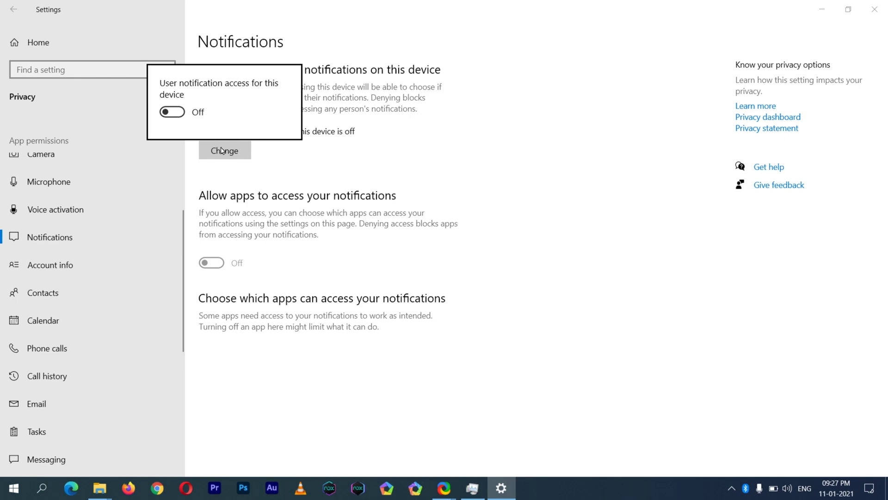
- Turn off account info access for this device
left_click(65, 266)
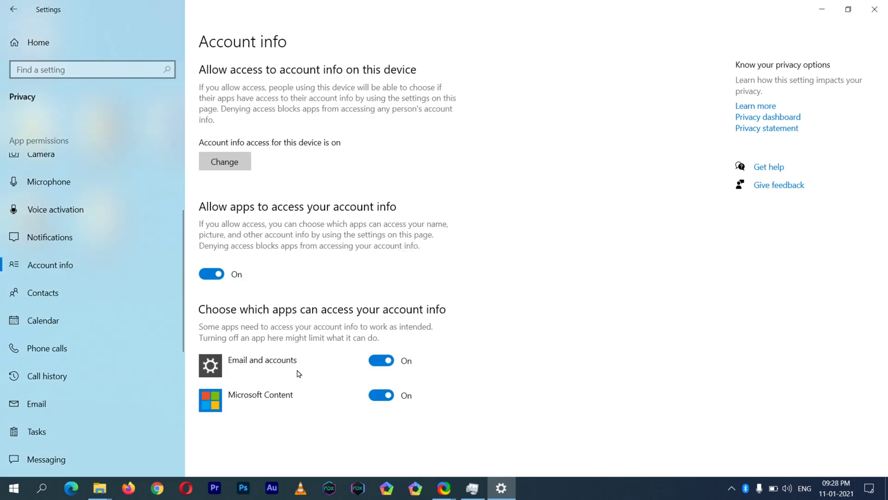
left_click(224, 161)
left_click(174, 123)
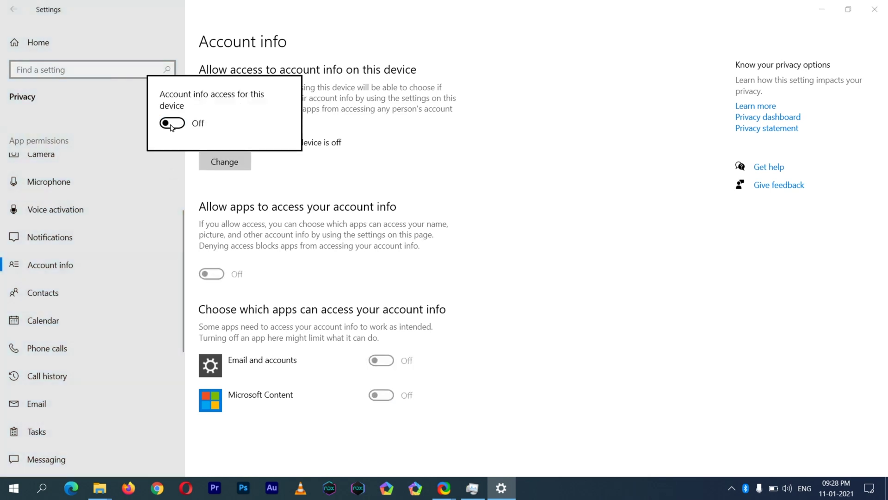
- Turn off contacts access for this device
left_click(71, 295)
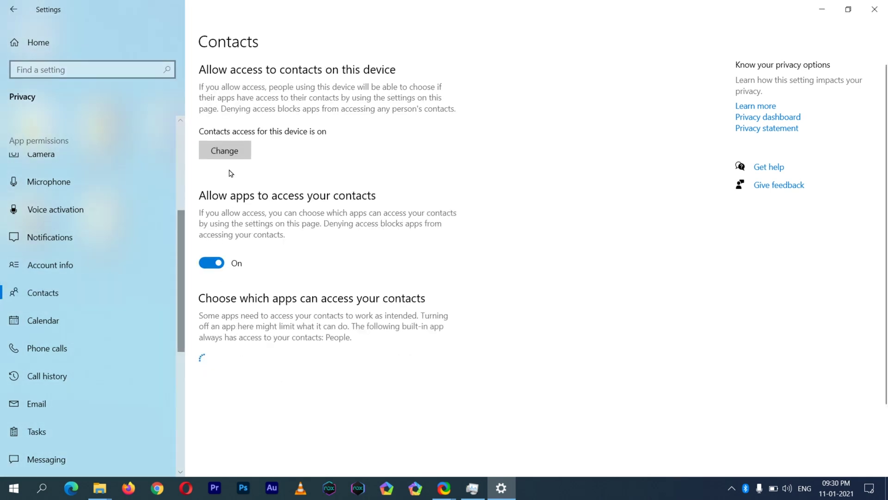
left_click(217, 157)
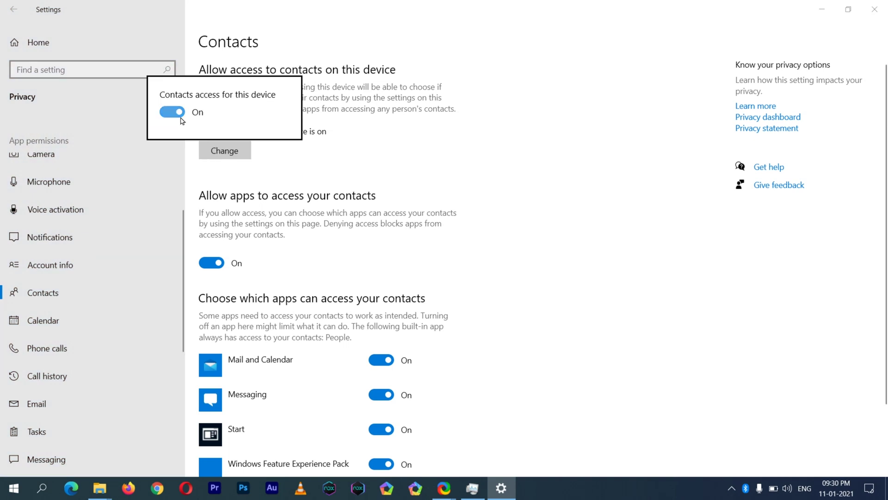
left_click(172, 116)
left_click(274, 192)
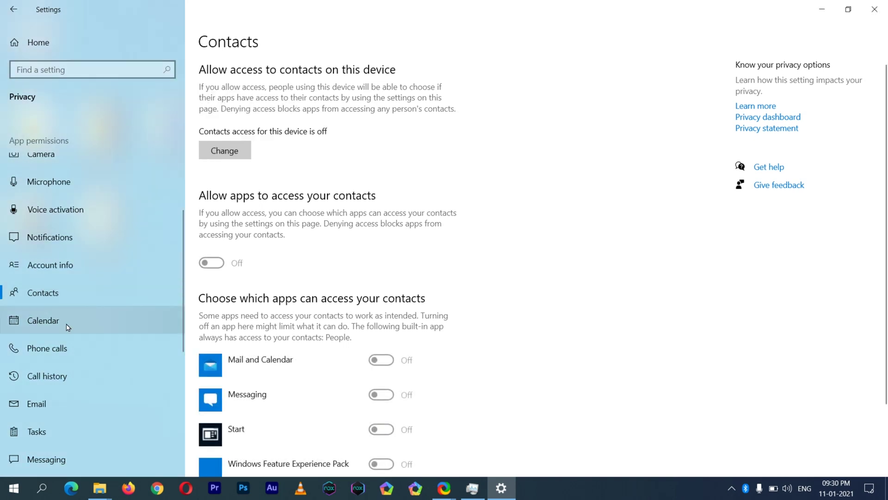
- Turn off calendar access for this device
left_click(65, 326)
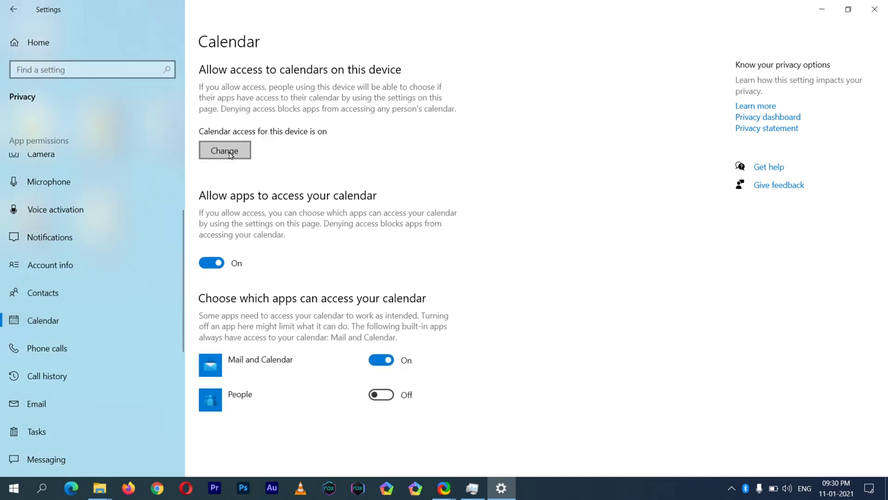
left_click(231, 153)
left_click(172, 112)
left_click(251, 302)
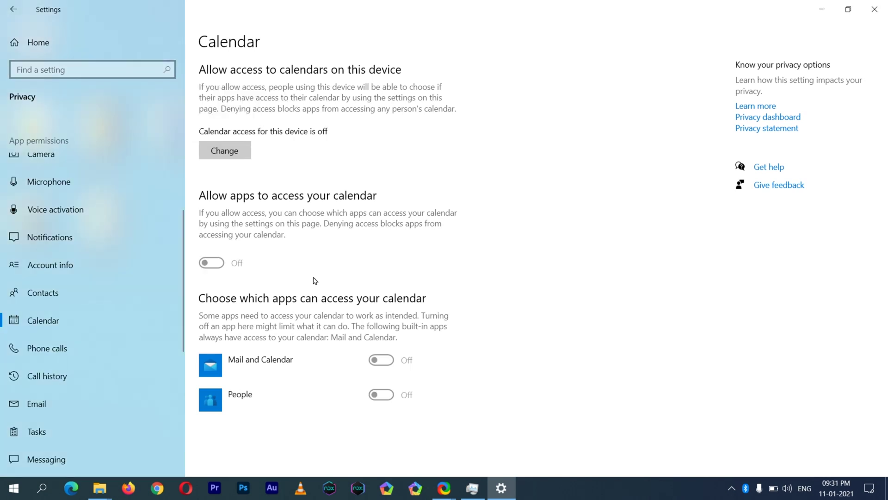
- Turn off phone call access for this device
left_click(51, 348)
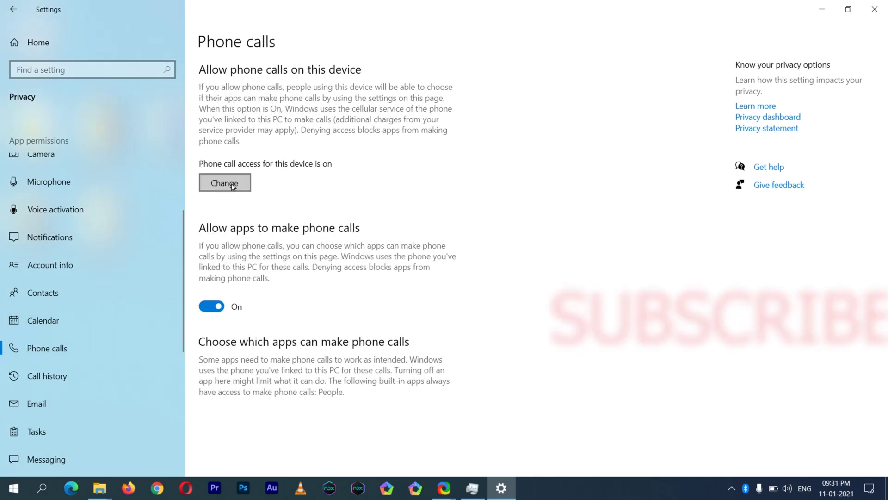
left_click(225, 183)
left_click(171, 145)
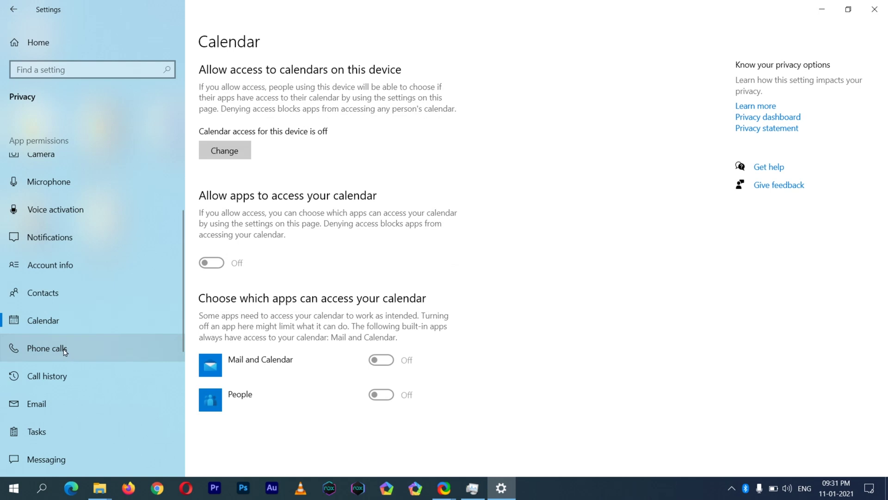
left_click(65, 351)
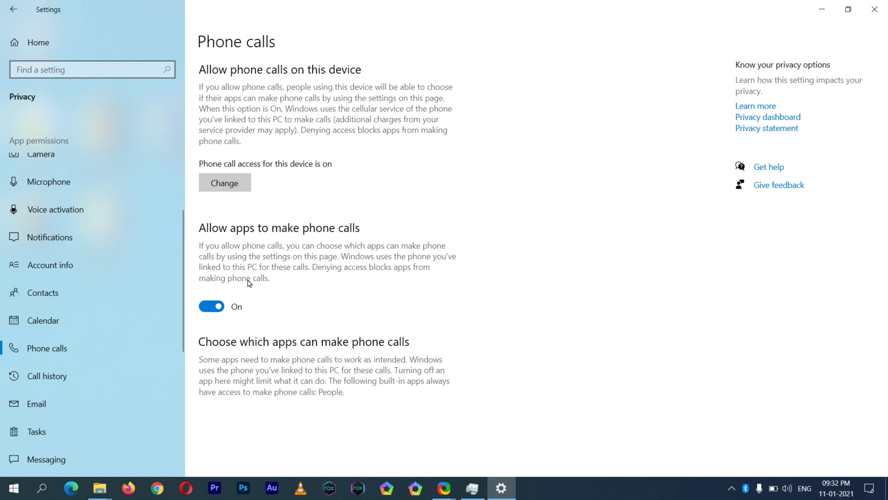
left_click(224, 182)
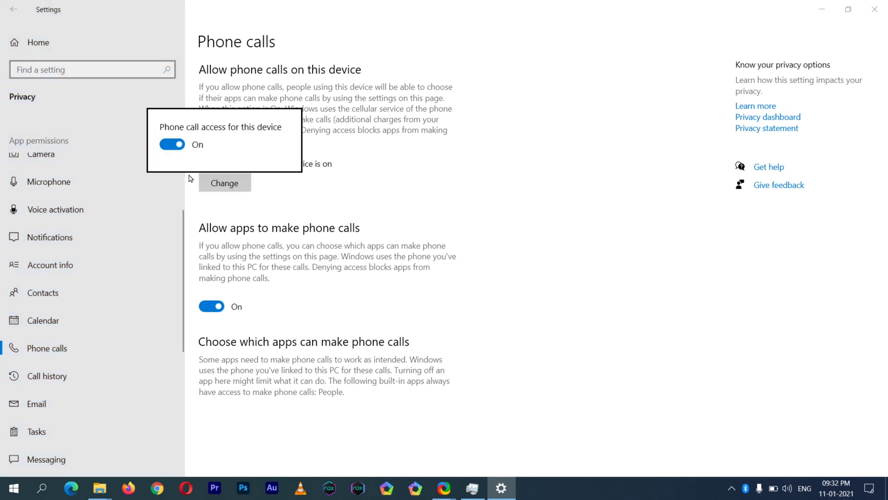
left_click(172, 145)
left_click(270, 303)
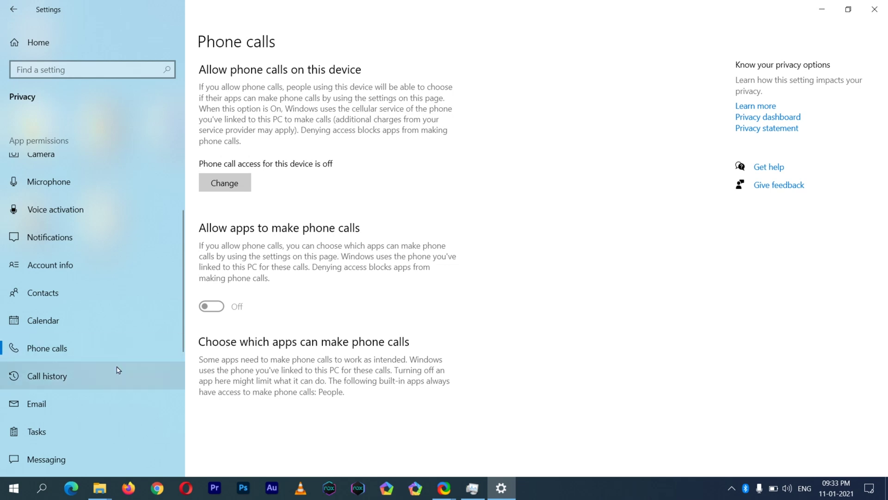
- Turn off call history access for this device
left_click(74, 382)
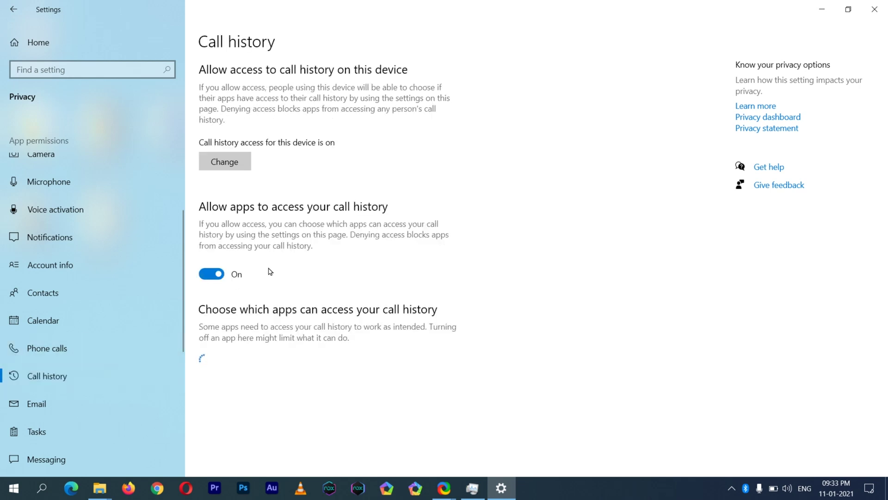
left_click(242, 166)
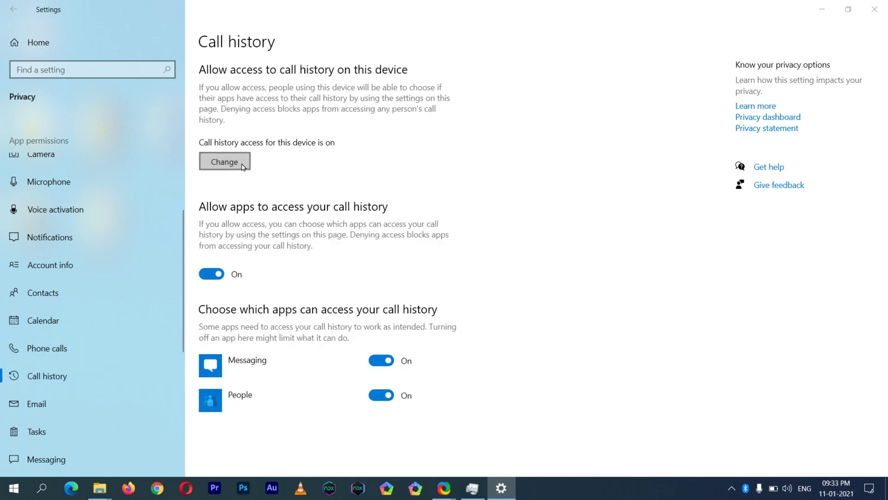
left_click(175, 123)
left_click(448, 200)
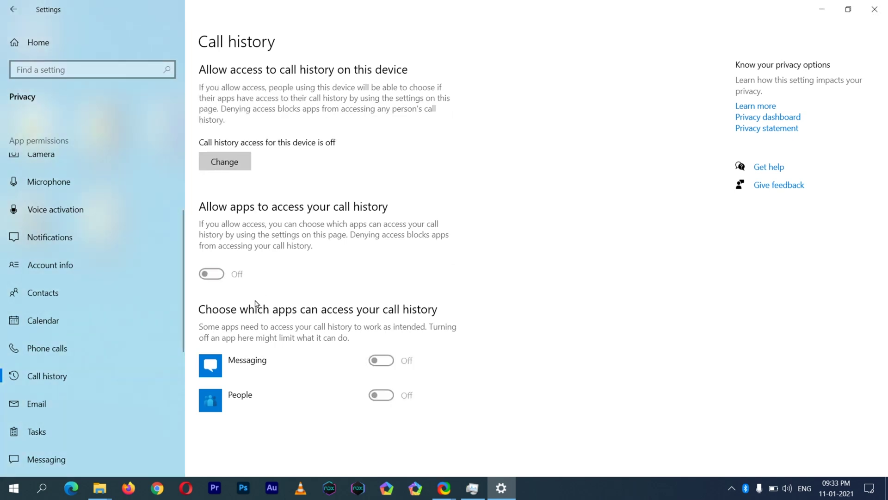
- Turn off email access for this device
left_click(77, 407)
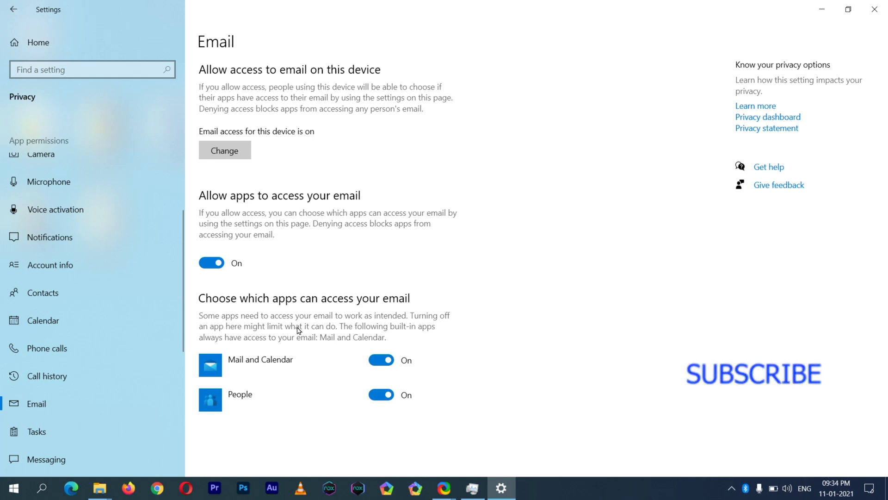
left_click(235, 157)
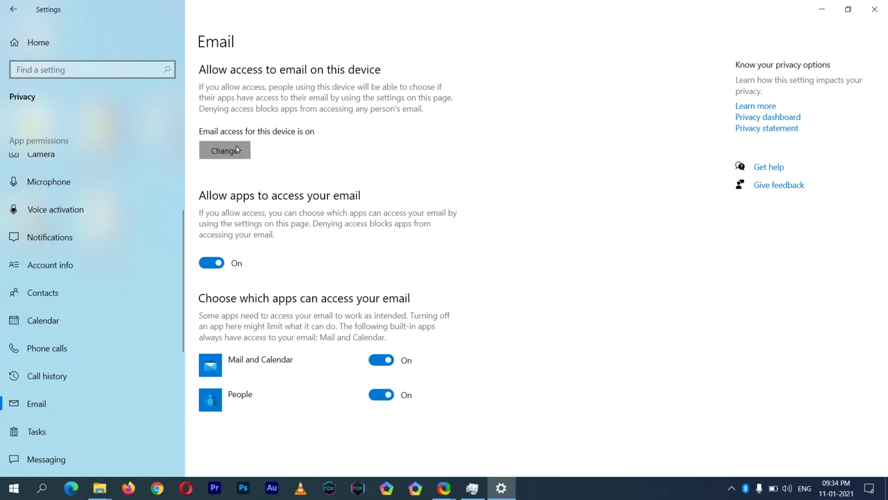
left_click(174, 114)
- Turn off messaging access for this device
scroll(69, 370, "down", 2)
left_click(56, 356)
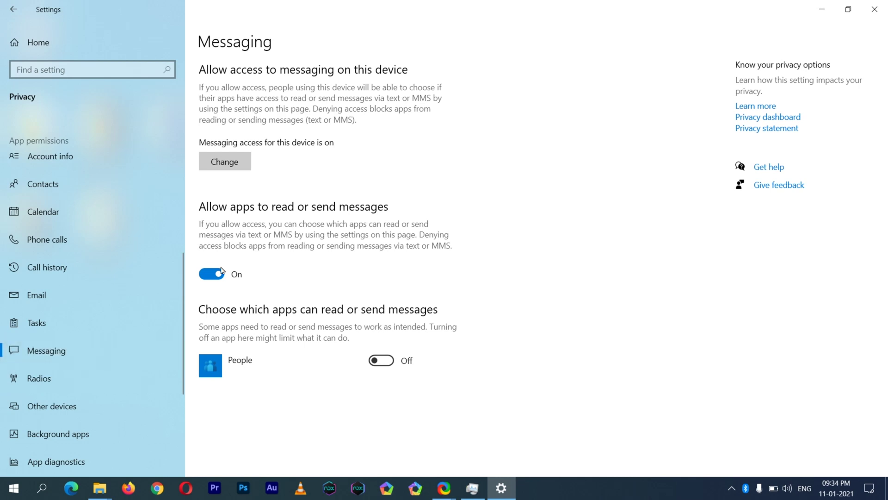
left_click(230, 162)
left_click(173, 124)
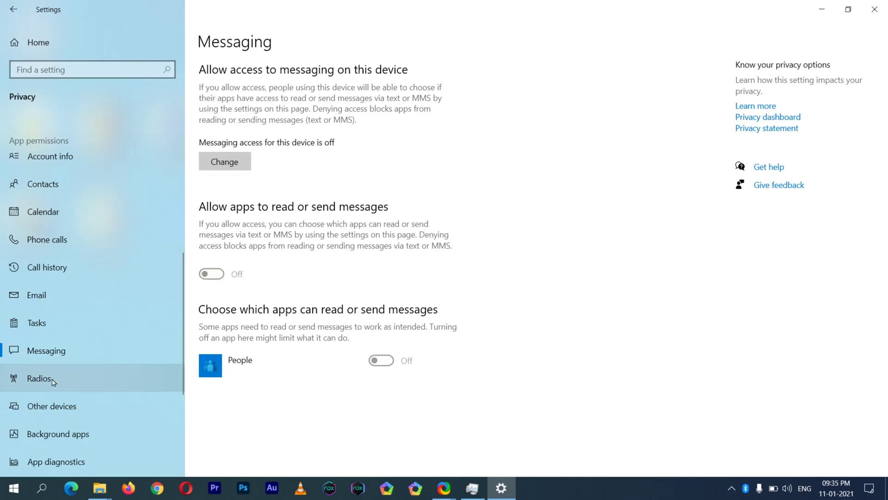
- Turn off access to control radios on this device
left_click(54, 381)
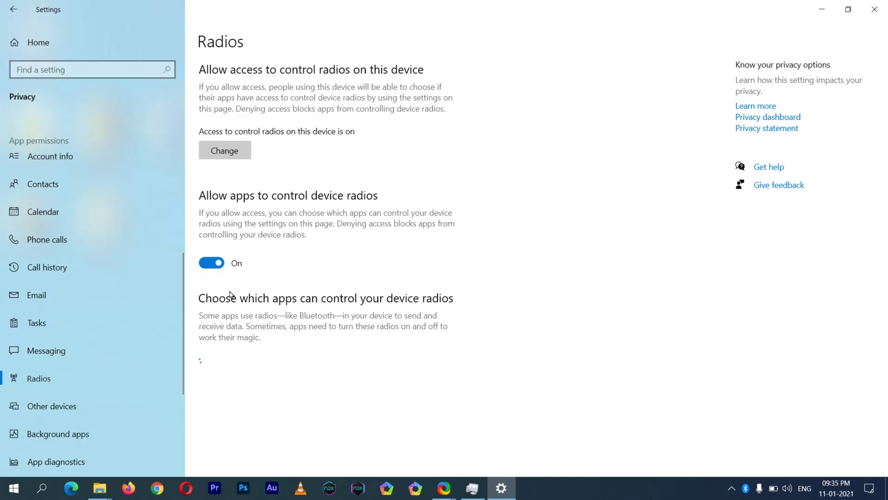
left_click(234, 157)
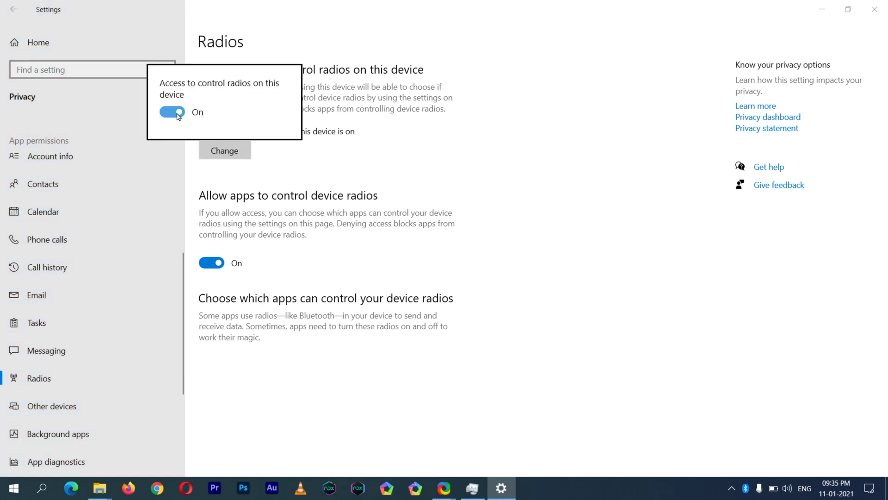
left_click(173, 112)
left_click(422, 250)
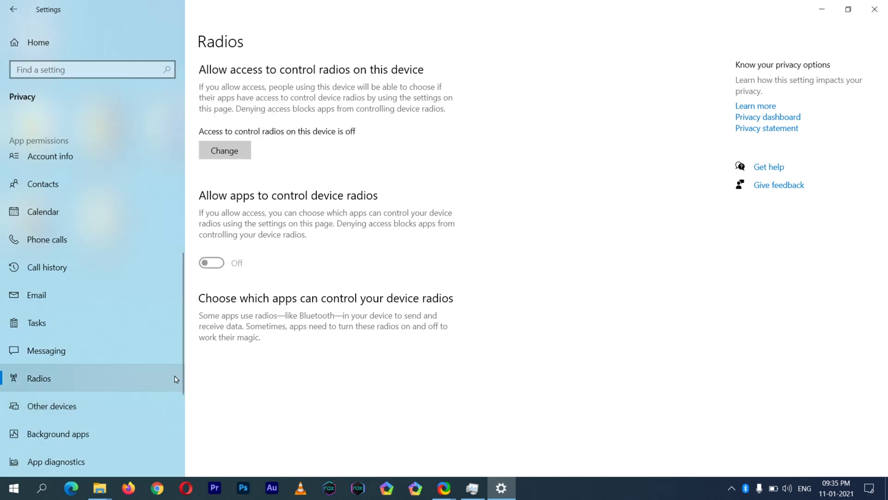
- Turn off communication with unpaired devices and stop all apps from running in the background
left_click(88, 410)
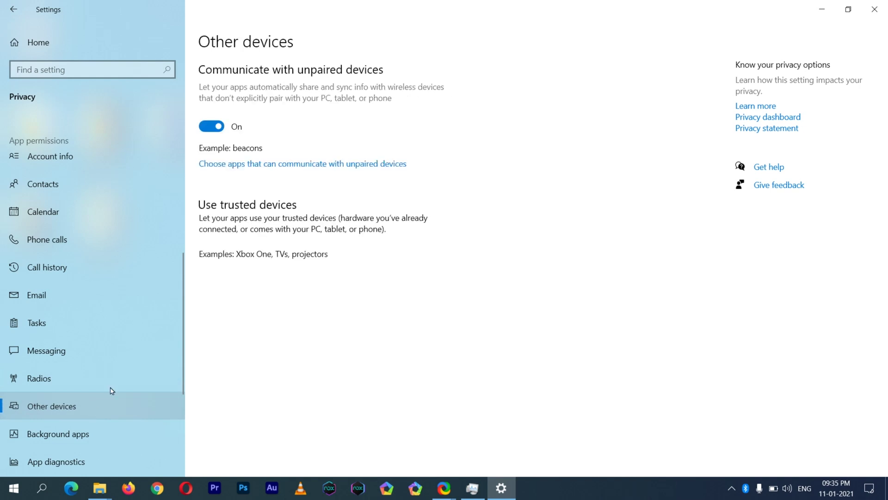
left_click(214, 127)
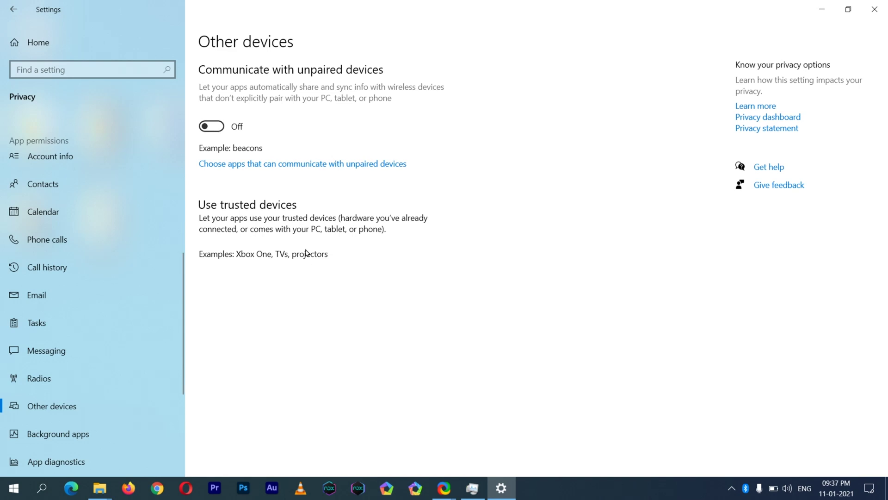
key("Down")
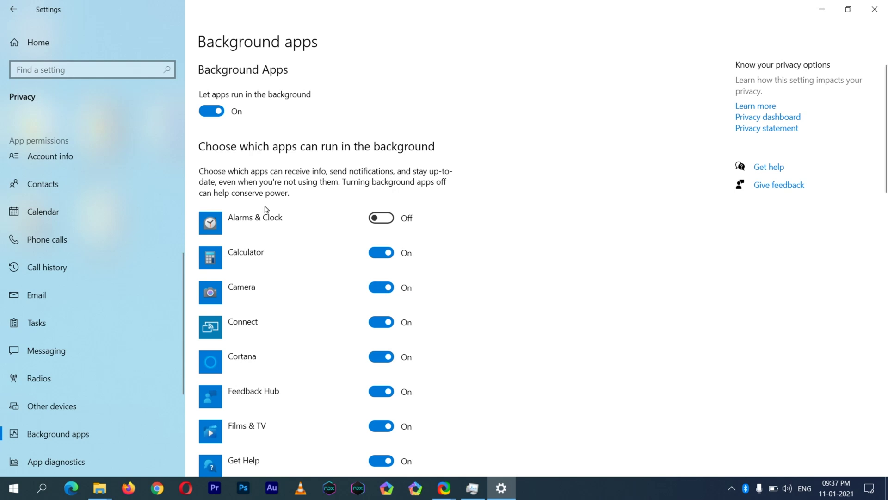
left_click(212, 111)
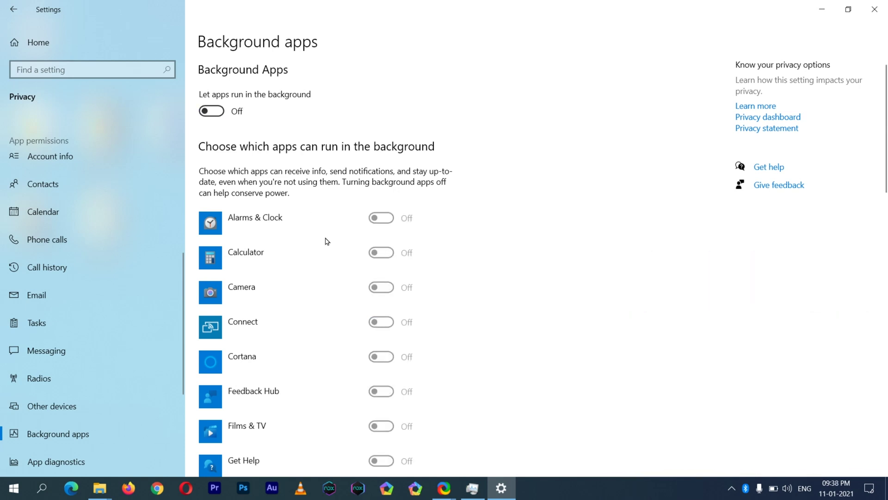
- Disable Xbox Game Bar in the Gaming settings
left_click(14, 10)
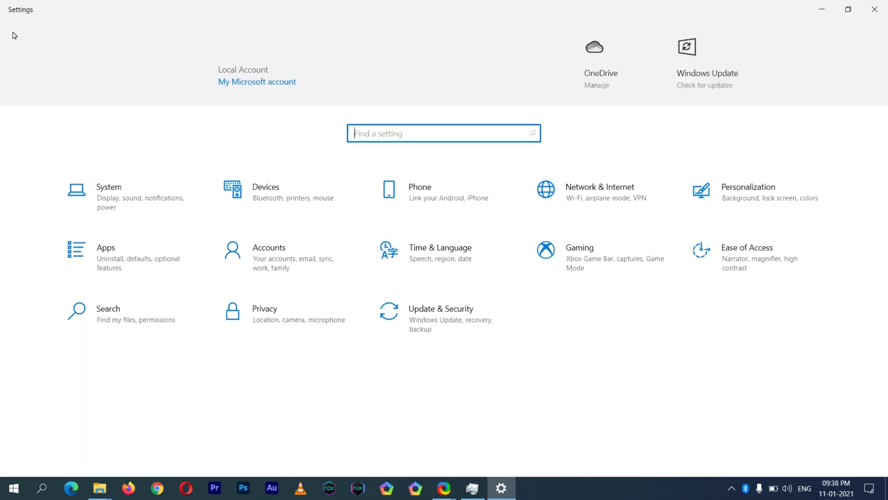
left_click(574, 257)
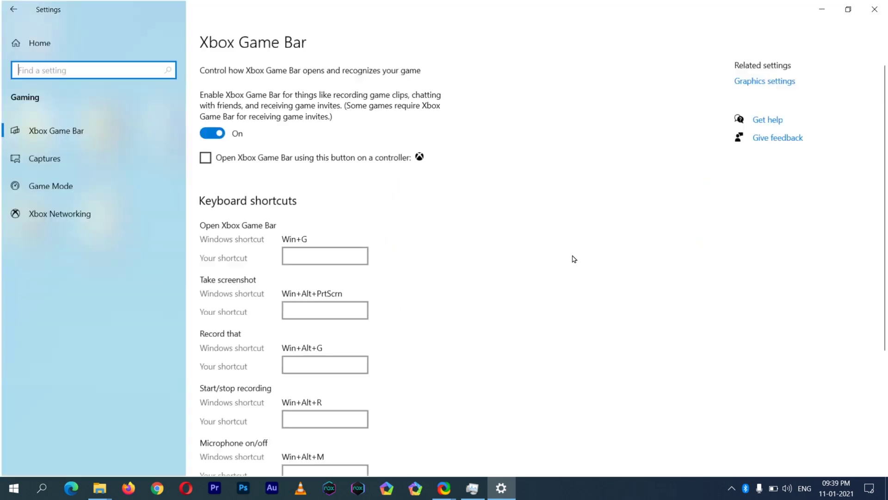
left_click(210, 135)
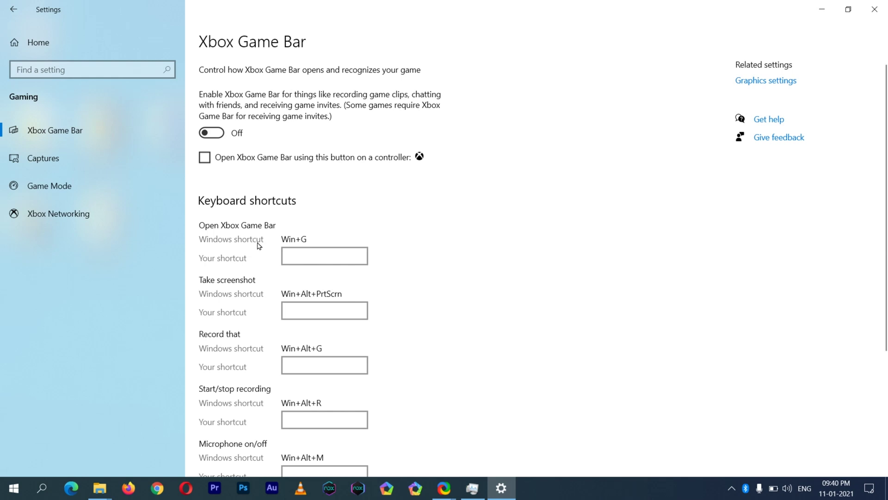
- Disable all six system notification options: lock-screen notifications, reminders and VoIP calls, sounds, welcome experience, device setup suggestions, and Windows tips
left_click(17, 10)
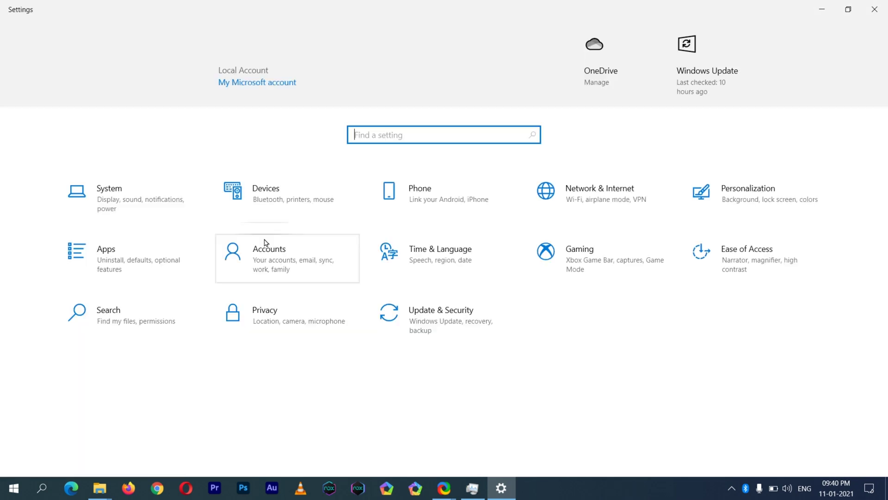
left_click(123, 193)
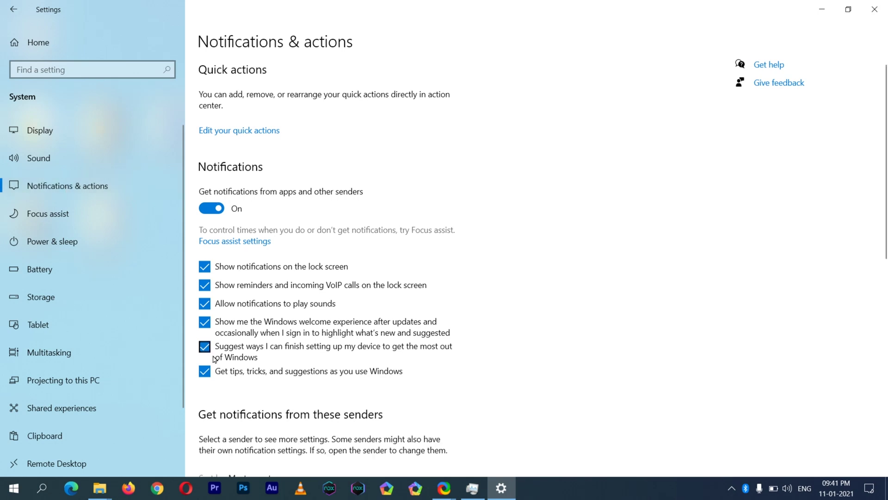
left_click(204, 267)
left_click(204, 285)
left_click(207, 304)
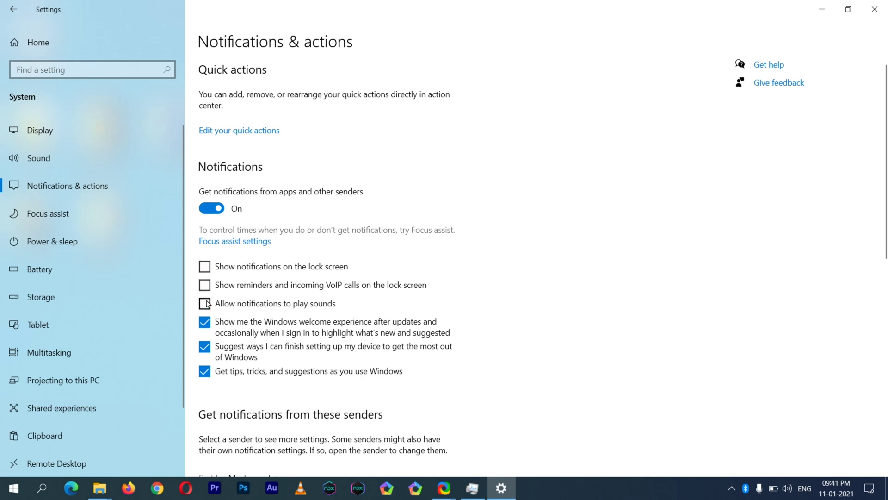
left_click(207, 325)
left_click(204, 347)
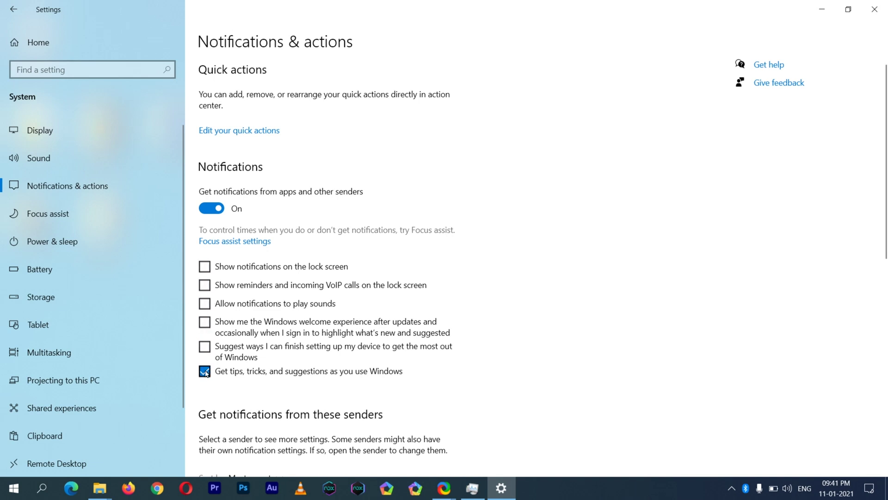
left_click(204, 371)
- Open the Windows Update page of the Update & Security settings
left_click(14, 10)
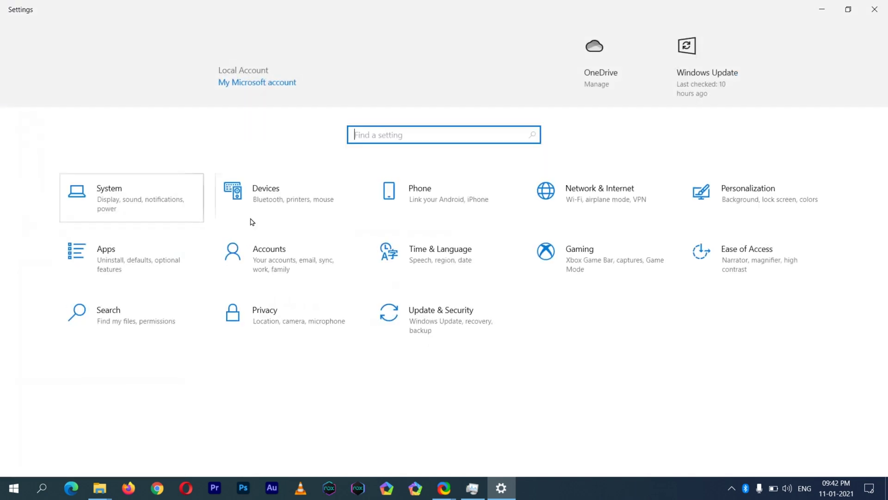
left_click(429, 321)
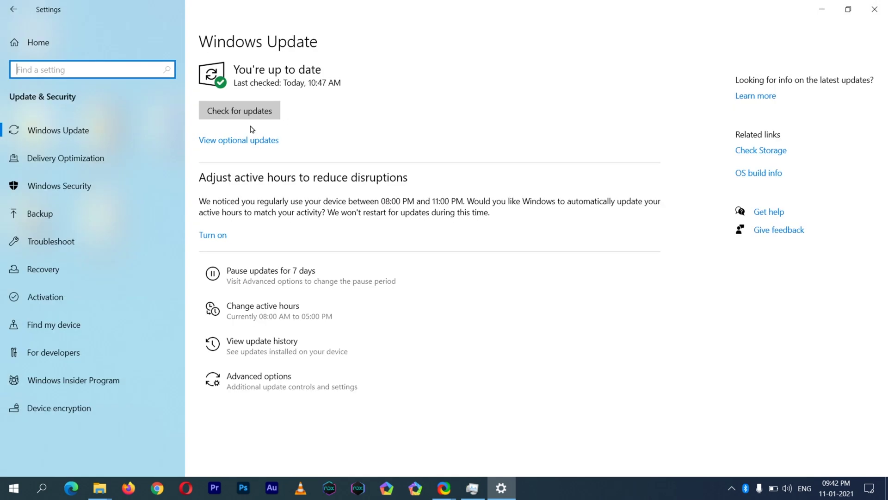